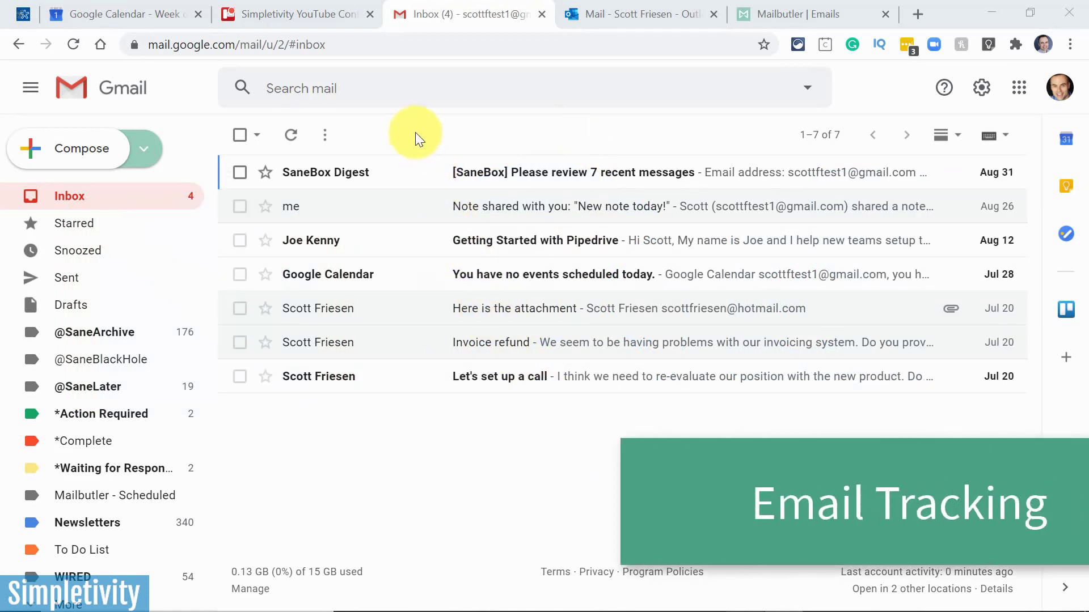
{"action": "left_click", "coordinate": [79, 154]}
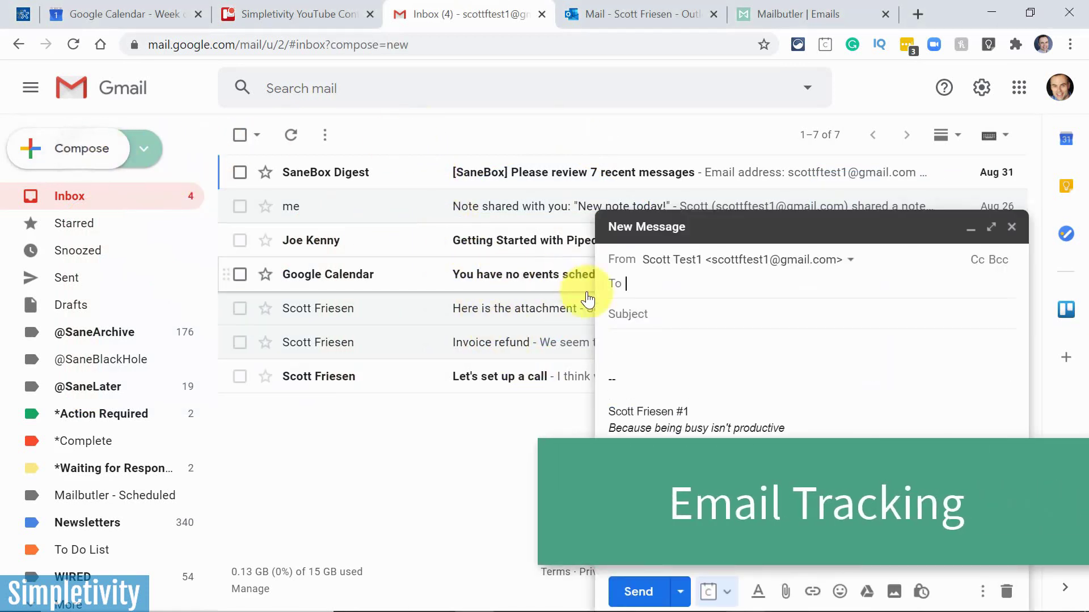
{"action": "left_click", "coordinate": [691, 290]}
{"action": "type", "text": "scott"}
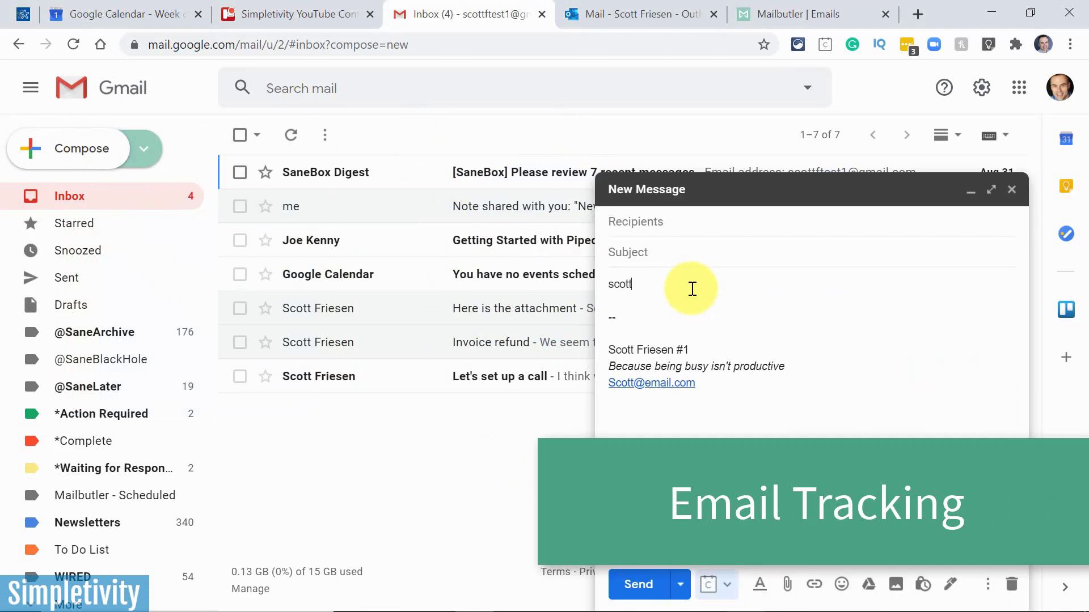
{"action": "left_click", "coordinate": [732, 223]}
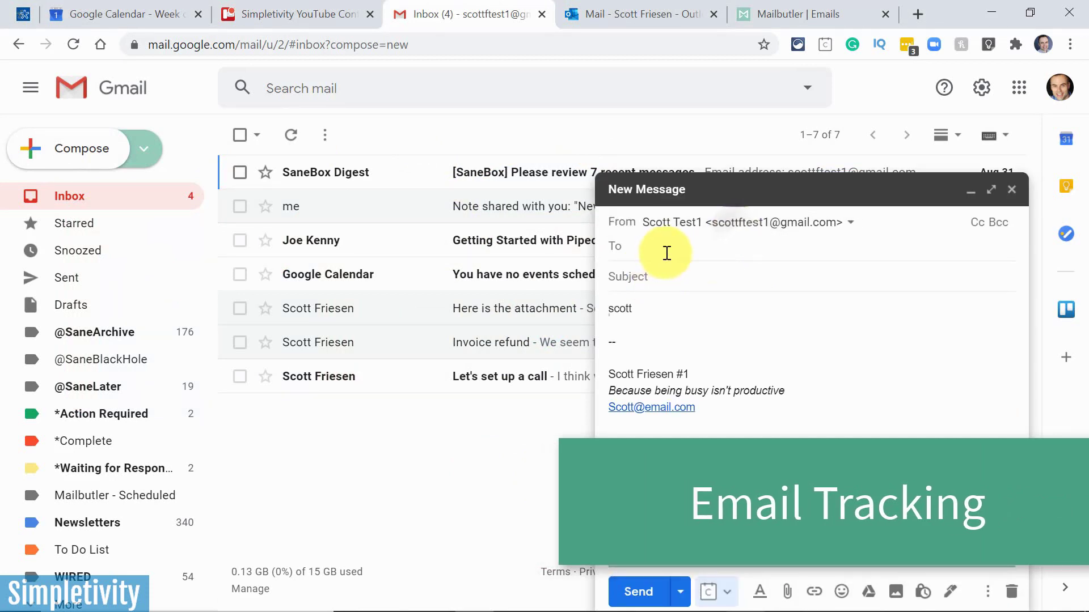
{"action": "type", "text": "sc"}
{"action": "left_click", "coordinate": [669, 281]}
Step: Add the subject 'Hello' and the body 'How are you?', removing stray body text
{"action": "left_click", "coordinate": [736, 271]}
{"action": "type", "text": "Hello"}
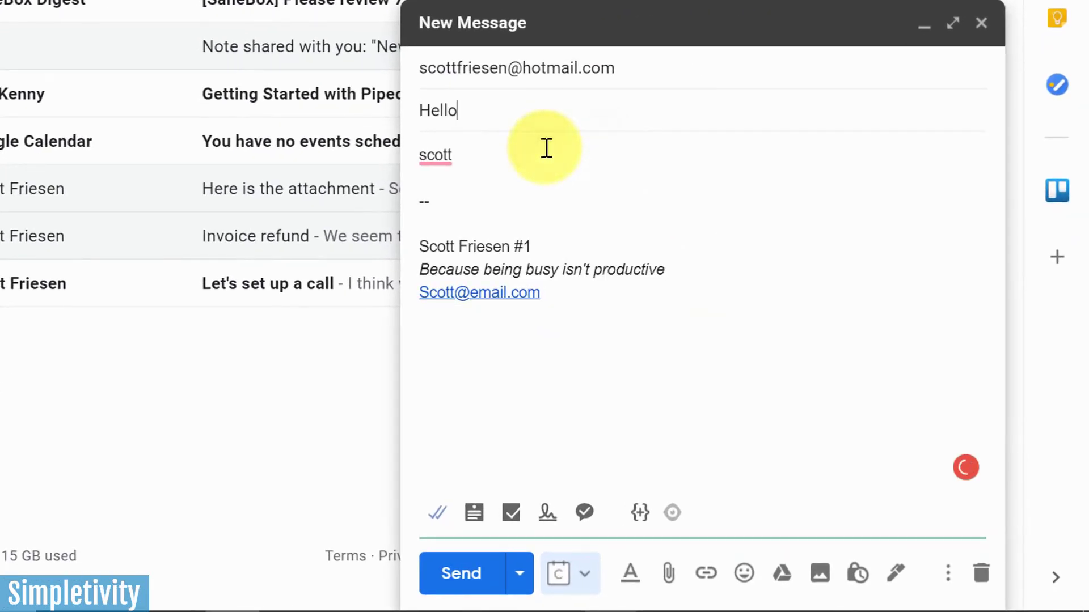
{"action": "left_click_drag", "start_coordinate": [456, 157], "coordinate": [414, 187]}
{"action": "left_click", "coordinate": [486, 150]}
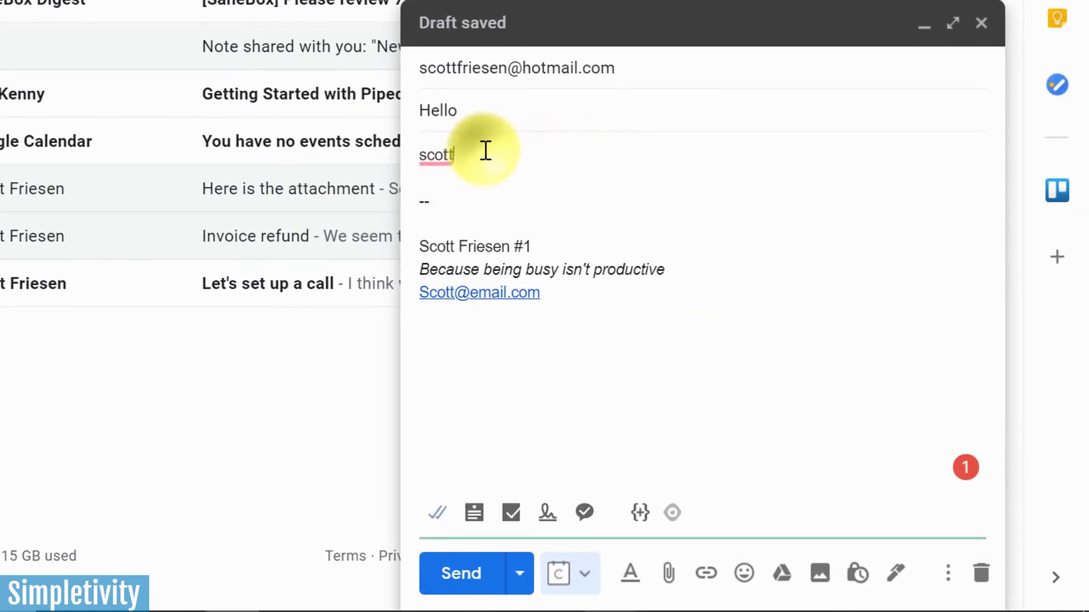
{"action": "key", "text": "BackSpace"}
{"action": "key", "text": "BackSpace"}
{"action": "key", "text": "BackSpace"}
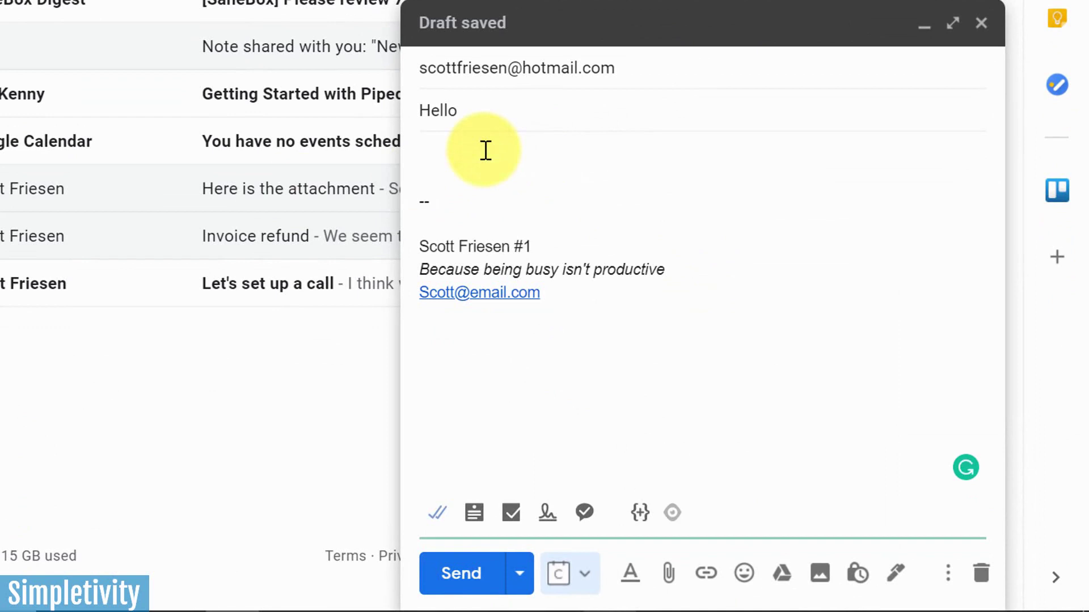
{"action": "type", "text": "How"}
{"action": "key", "text": "Tab"}
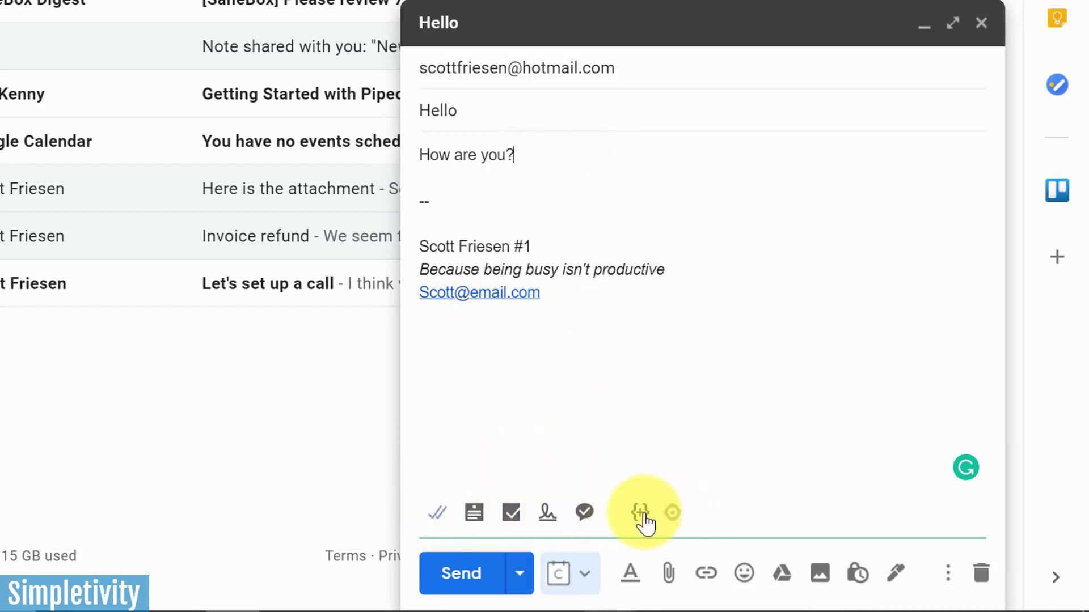
{"action": "left_click", "coordinate": [436, 525]}
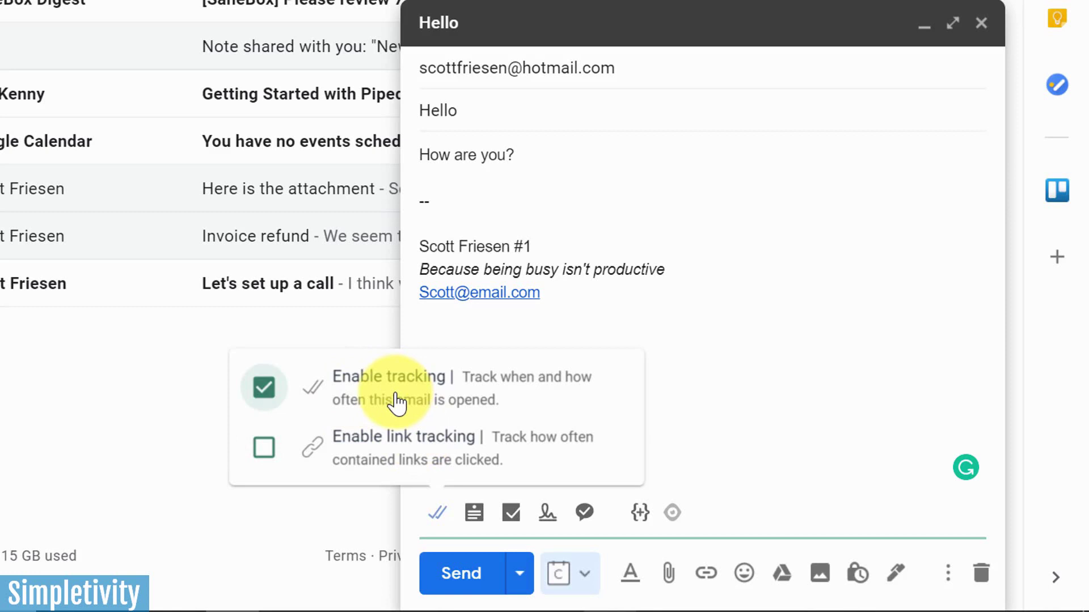
{"action": "left_click", "coordinate": [584, 146]}
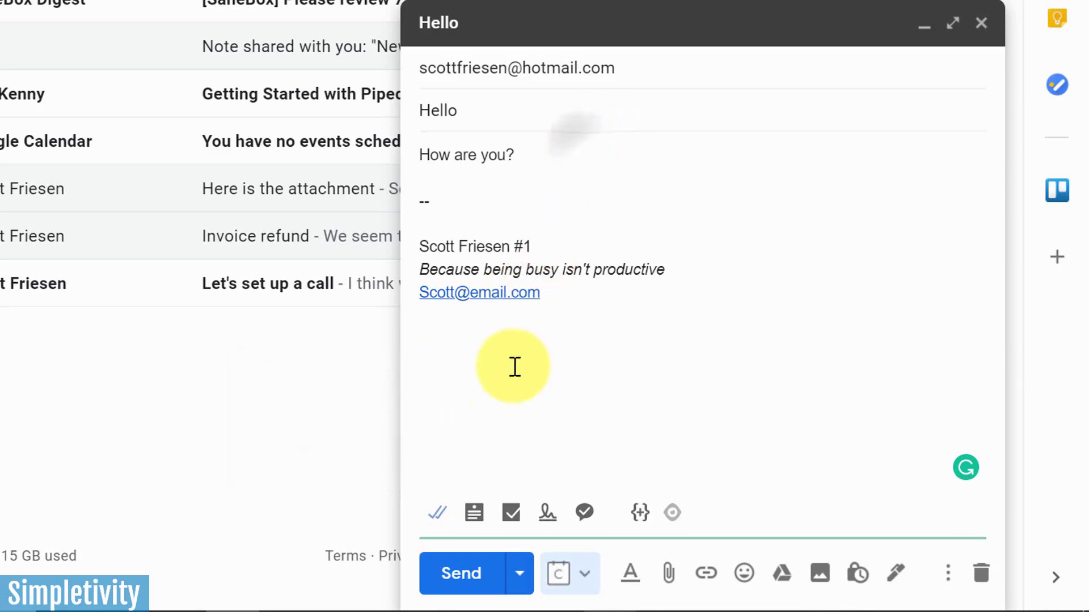
{"action": "left_click", "coordinate": [460, 575]}
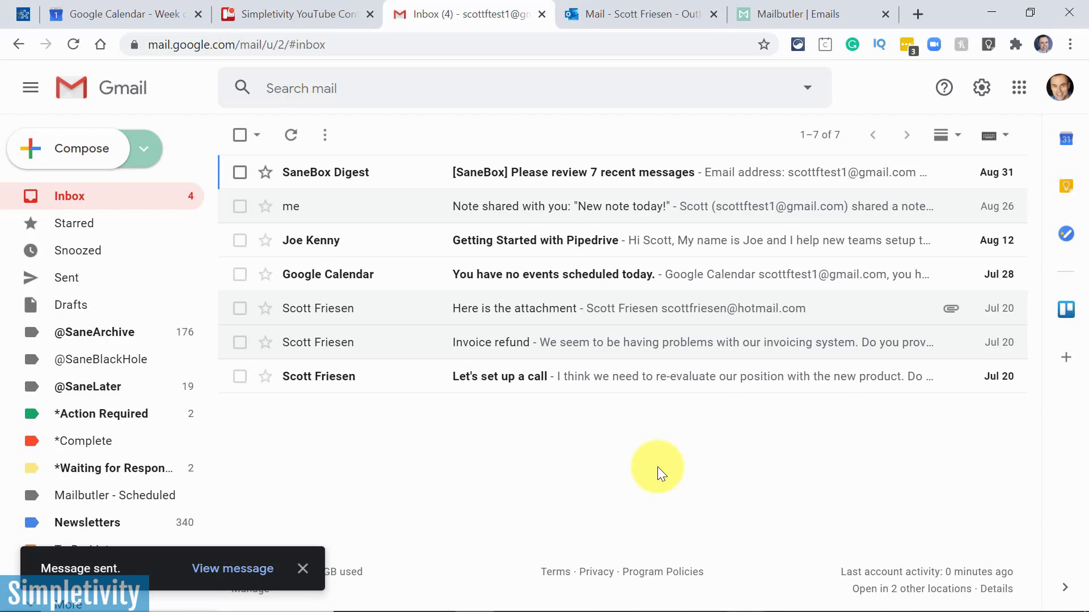
Step: Open the sent Hello email from the Sent folder to check its tracking checkmarks
{"action": "left_click", "coordinate": [79, 279]}
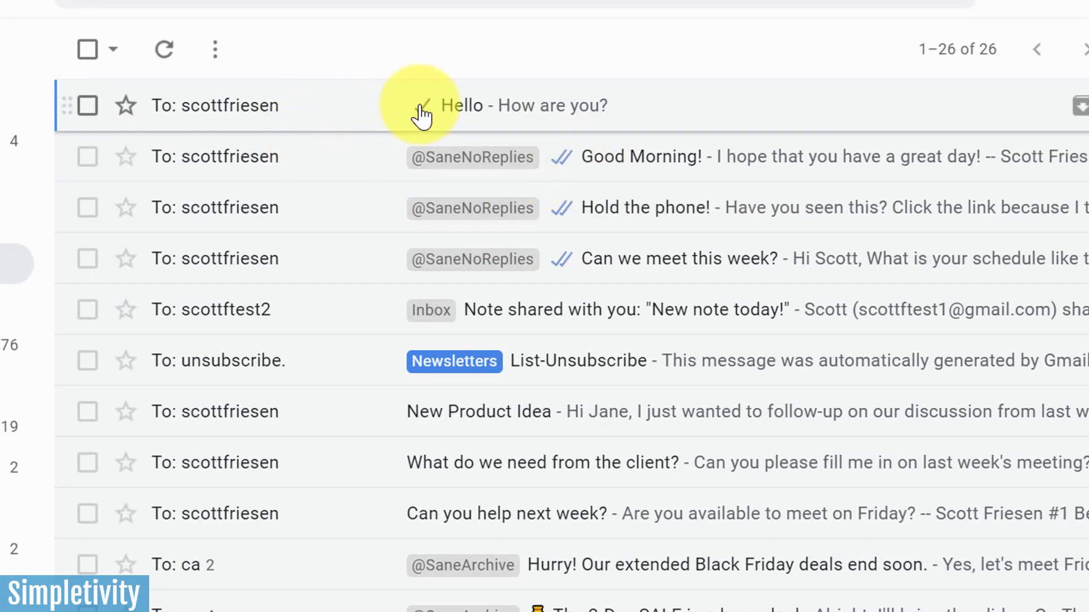
{"action": "mouse_move", "coordinate": [422, 106]}
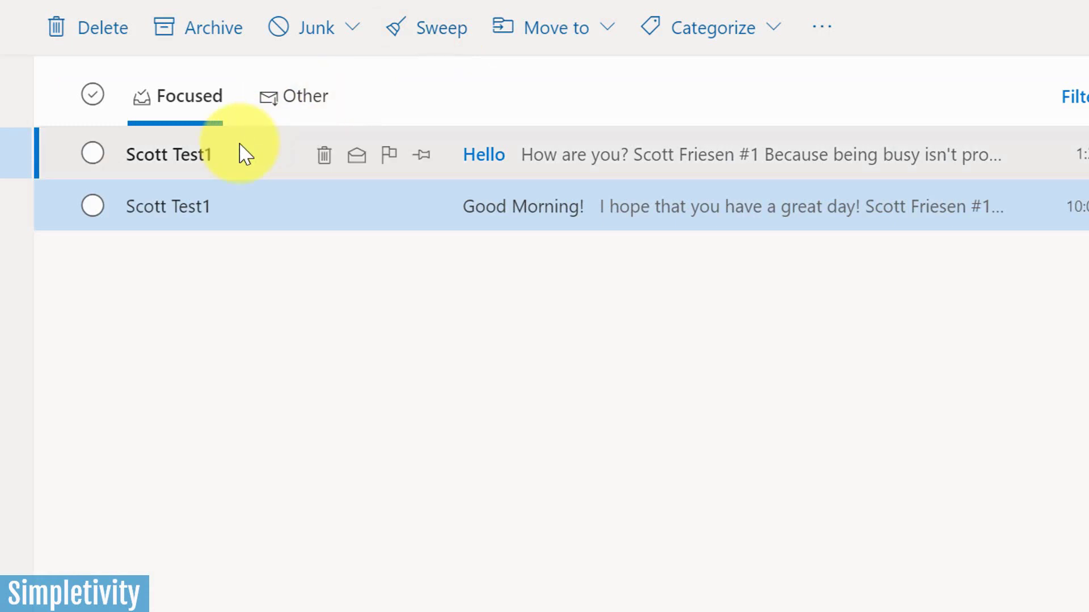
{"action": "left_click", "coordinate": [204, 169]}
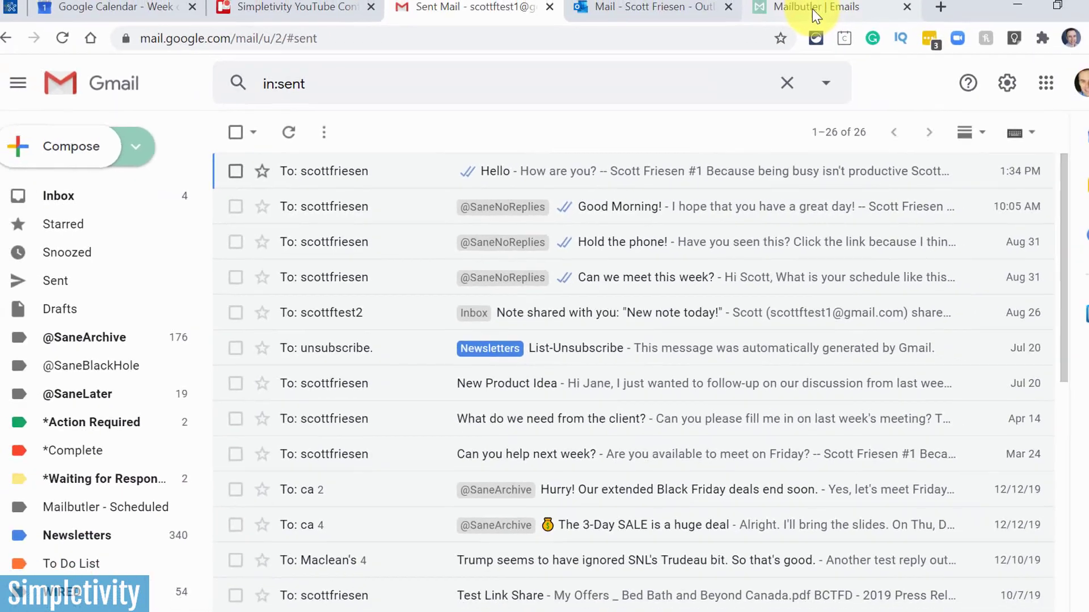
Step: View the Good Morning! email's open-tracking details in Mailbutler's Emails dashboard, then return to Gmail
{"action": "left_click", "coordinate": [796, 13]}
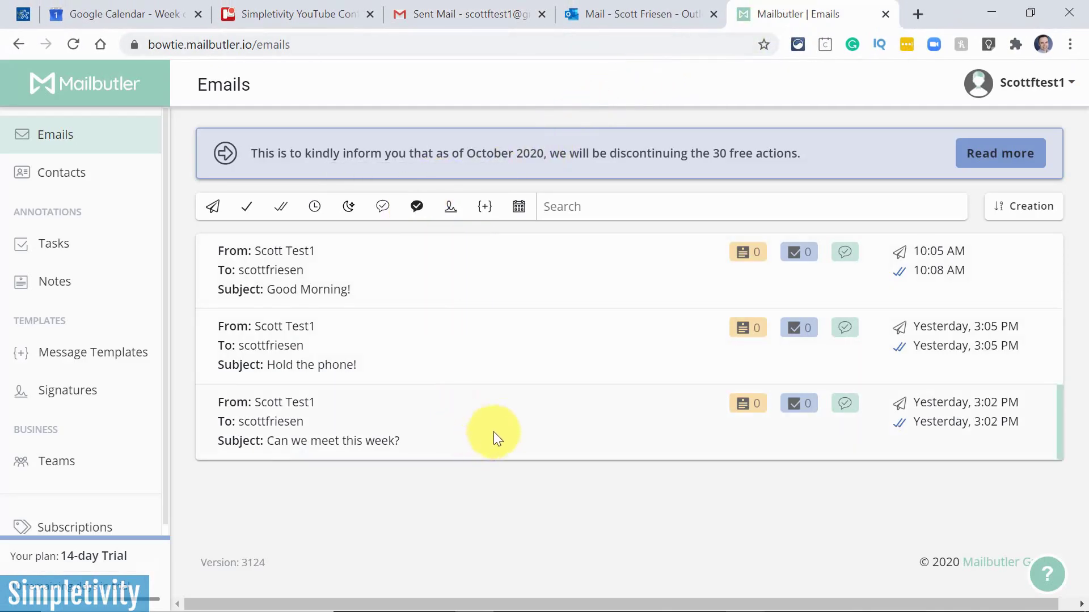
{"action": "left_click", "coordinate": [474, 285]}
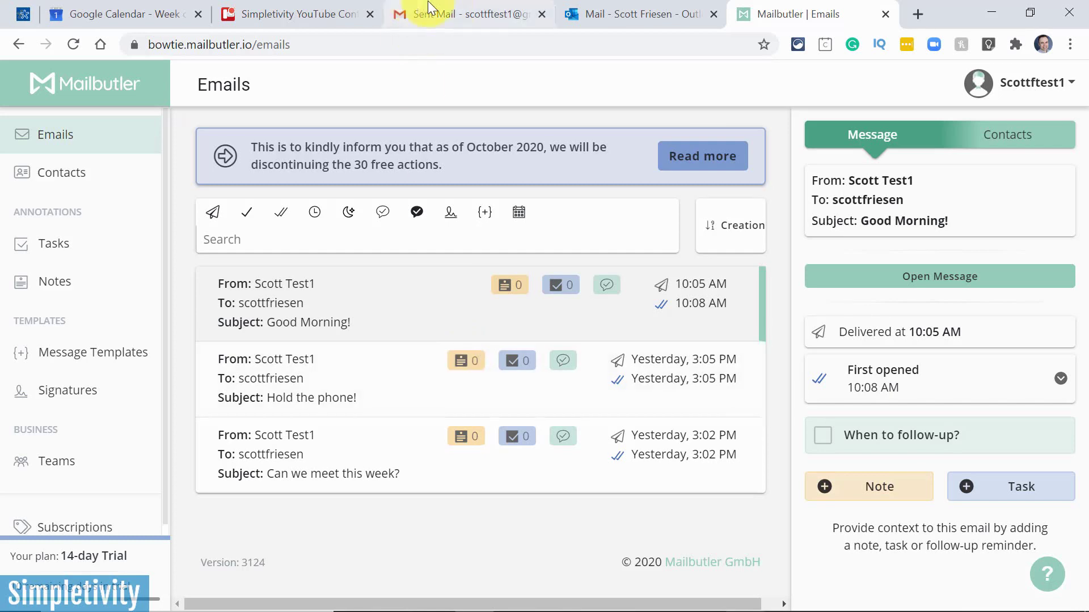
{"action": "left_click", "coordinate": [443, 13]}
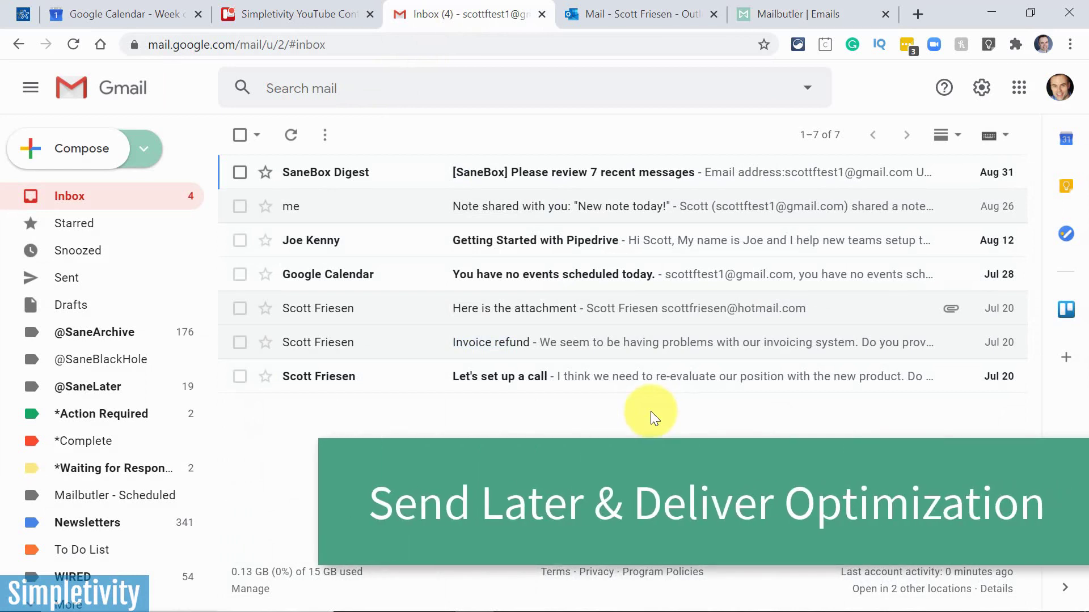
{"action": "left_click", "coordinate": [73, 145]}
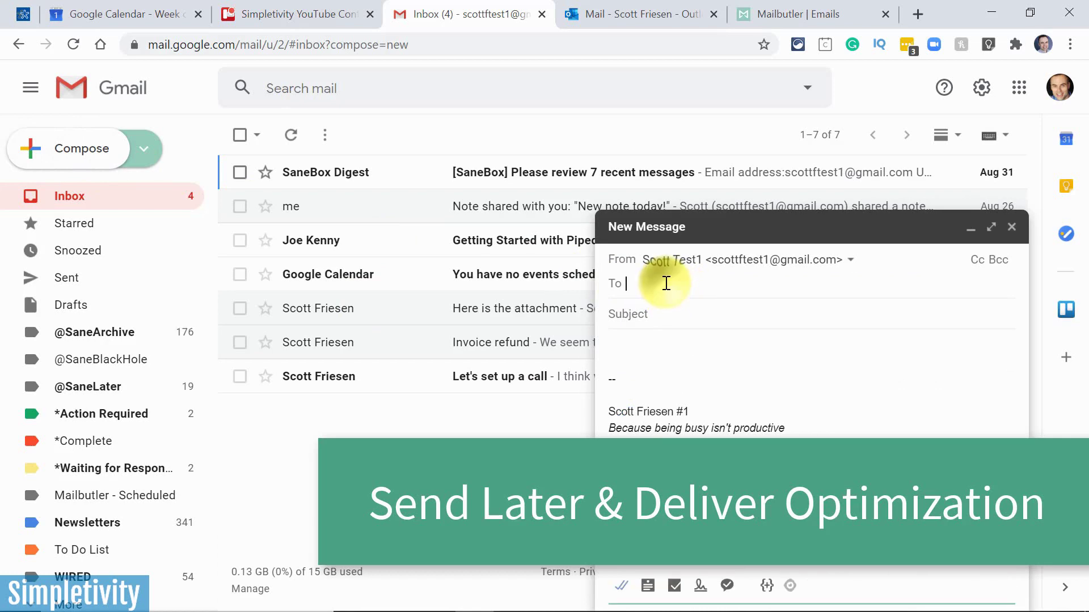
{"action": "type", "text": "scot"}
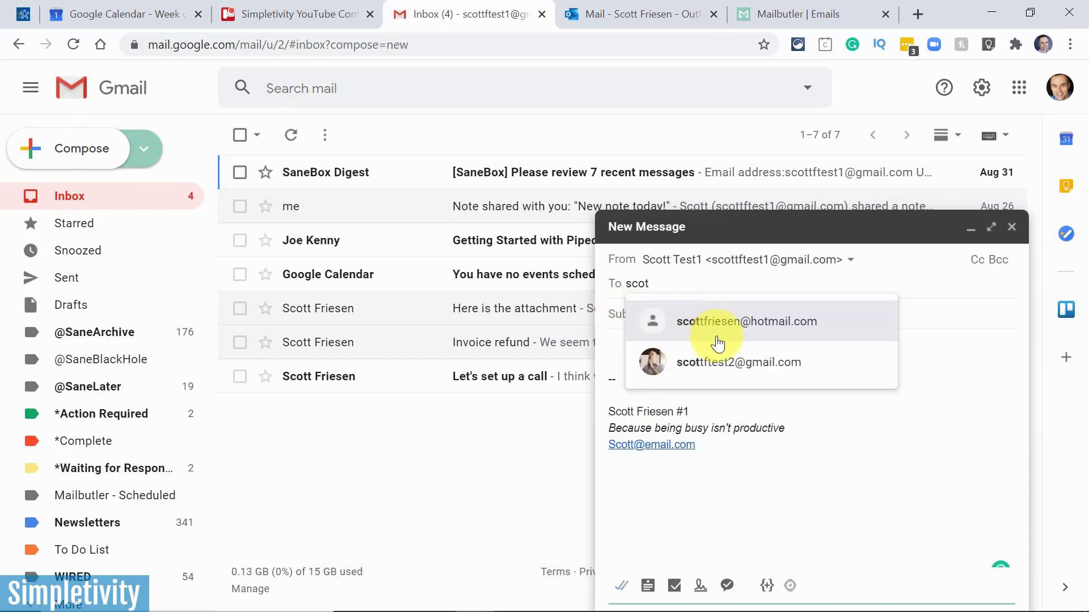
{"action": "left_click", "coordinate": [720, 327]}
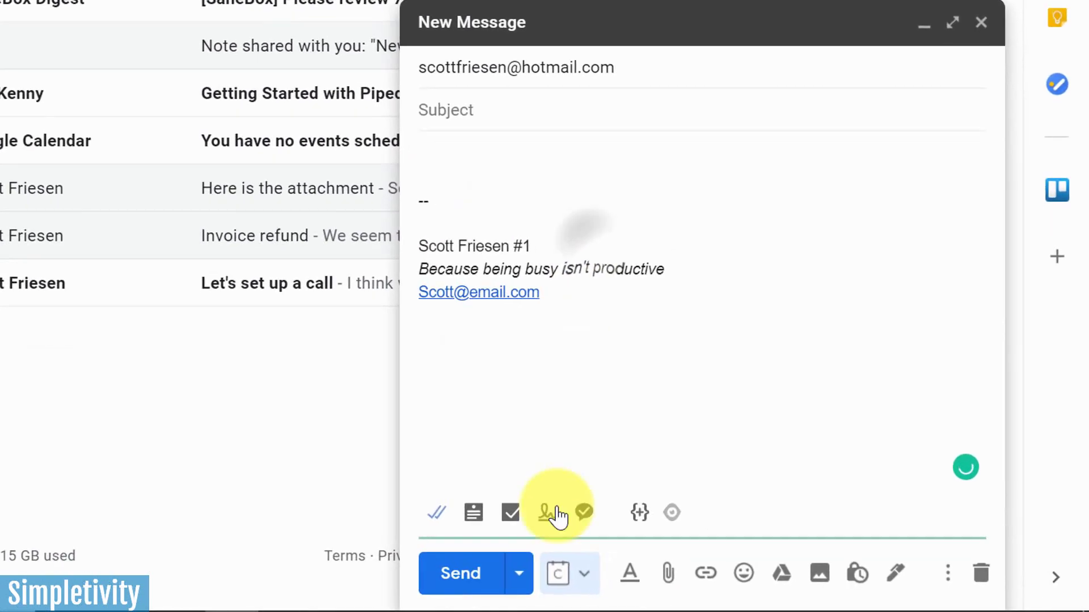
{"action": "left_click", "coordinate": [501, 578]}
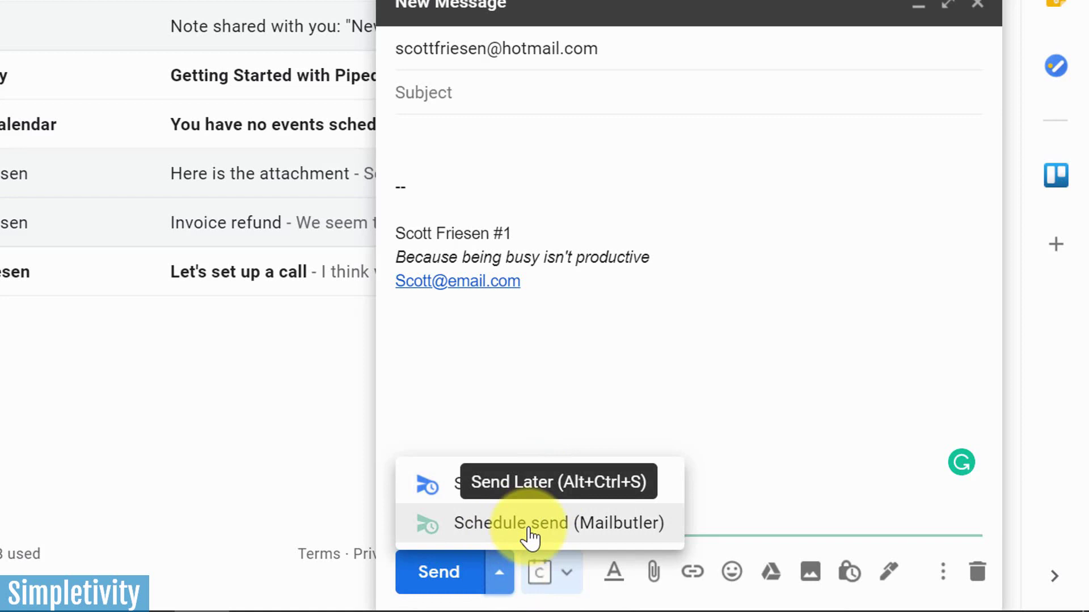
Step: Schedule the message with Mailbutler for tomorrow, optimized to the recipient's 10:05 time
{"action": "left_click", "coordinate": [561, 523]}
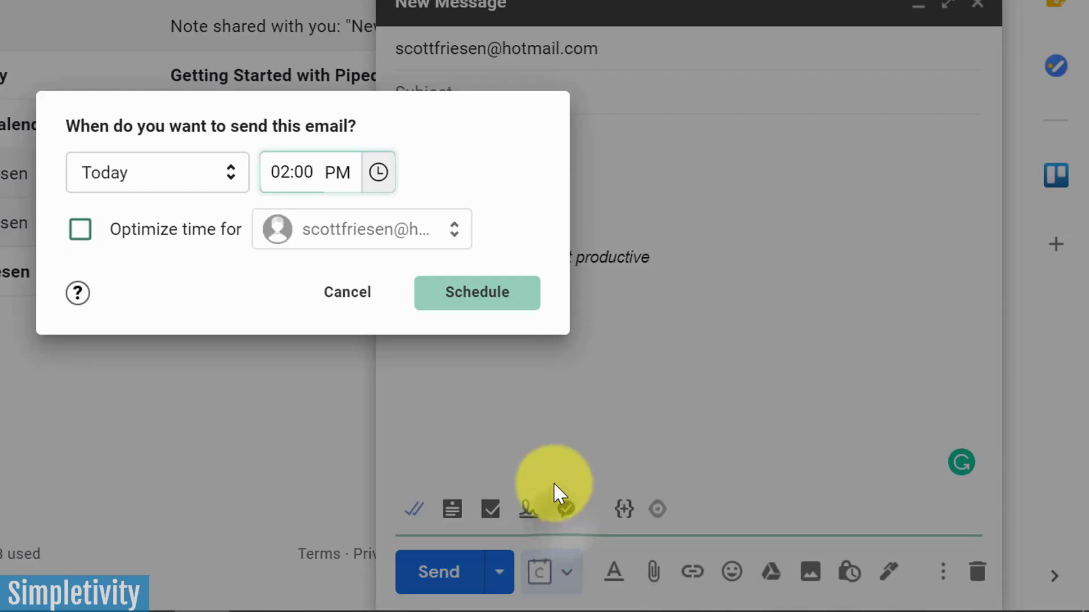
{"action": "left_click", "coordinate": [206, 186]}
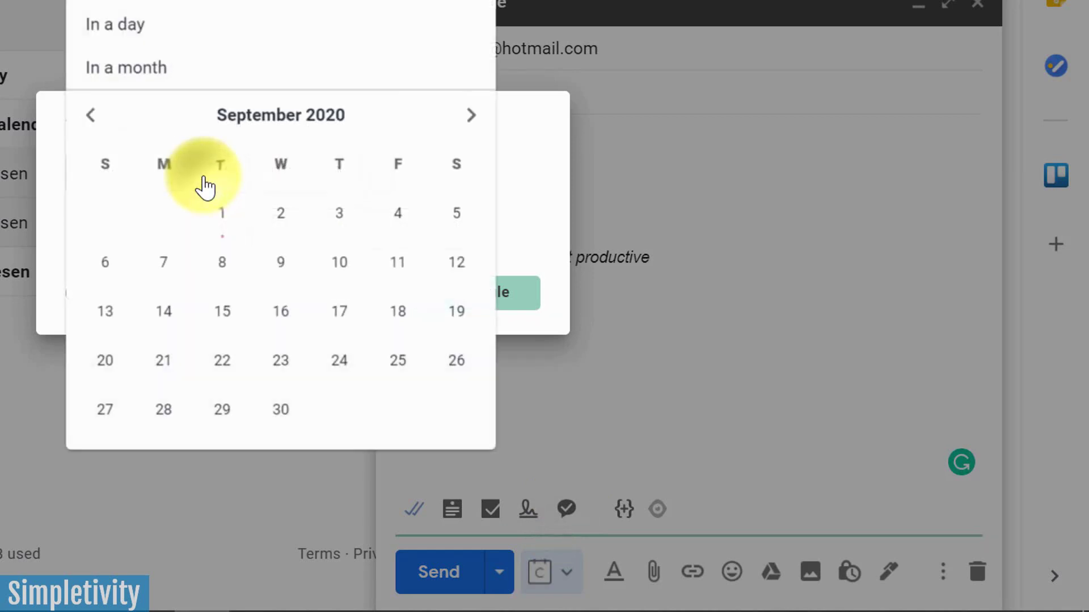
{"action": "left_click", "coordinate": [179, 24]}
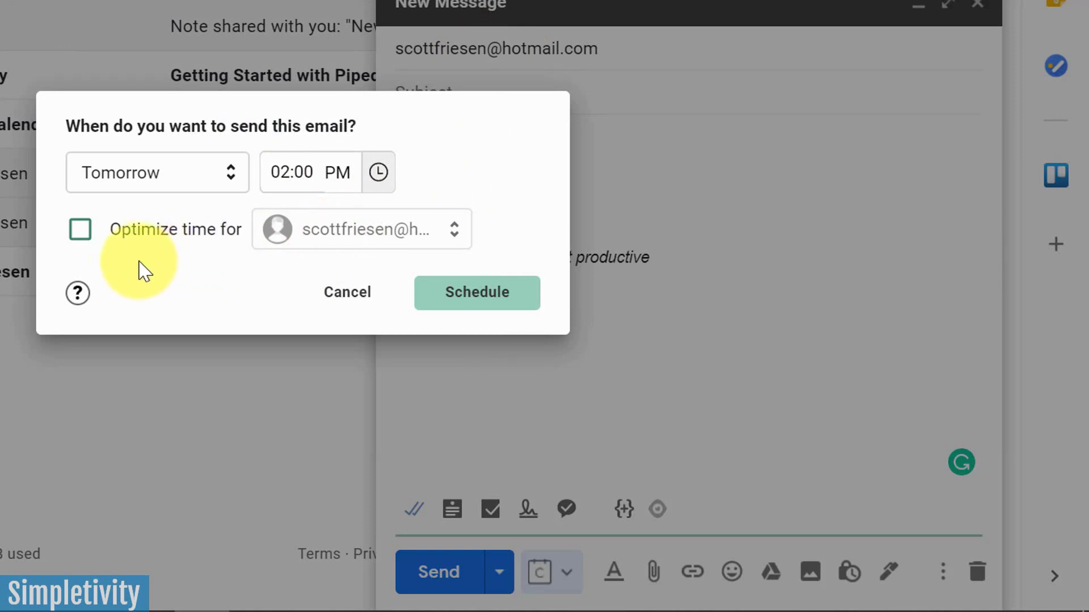
{"action": "left_click", "coordinate": [80, 235]}
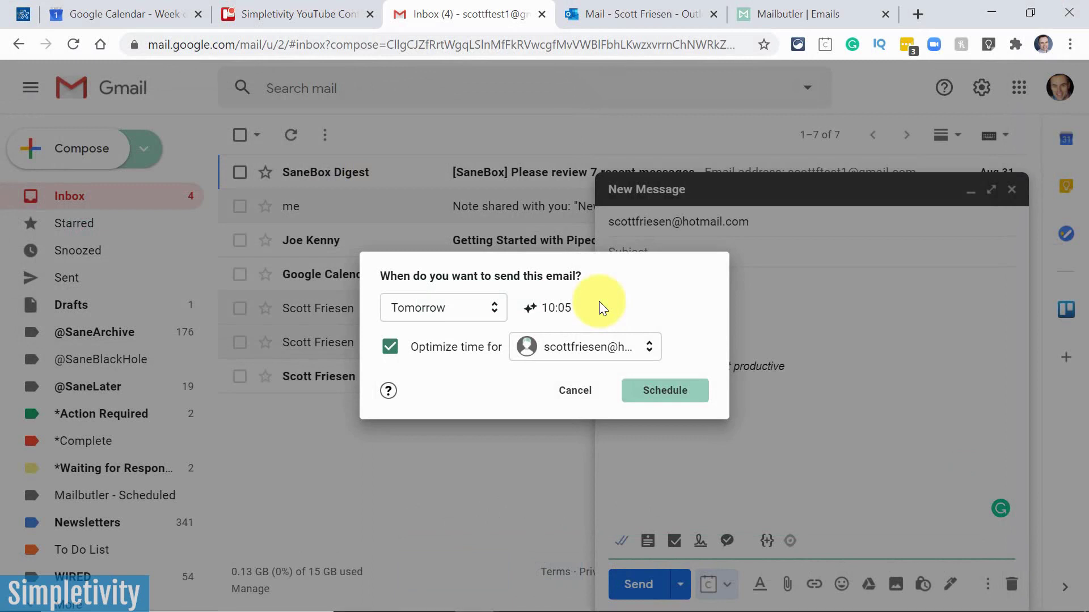
{"action": "left_click", "coordinate": [660, 396]}
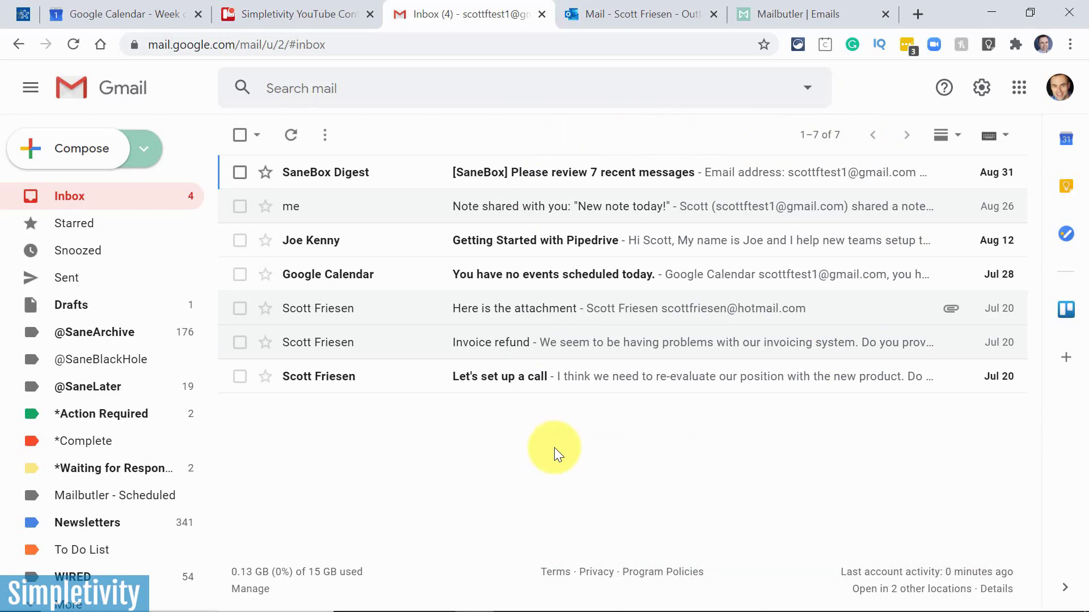
Step: Go to the Mailbutler dashboard and show its Signatures page
{"action": "left_click", "coordinate": [798, 15]}
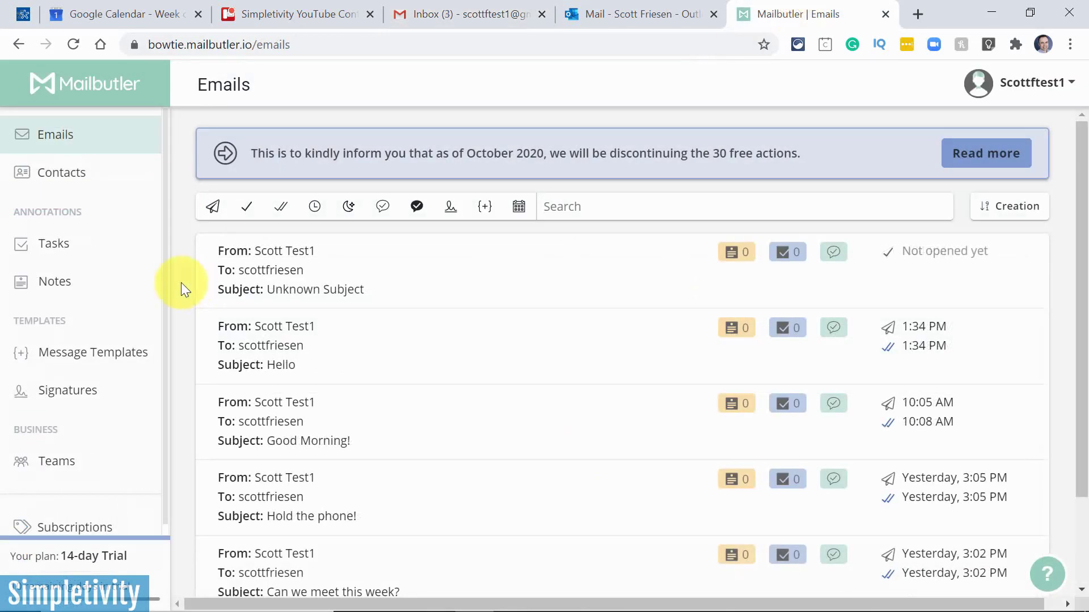
{"action": "left_click", "coordinate": [62, 400]}
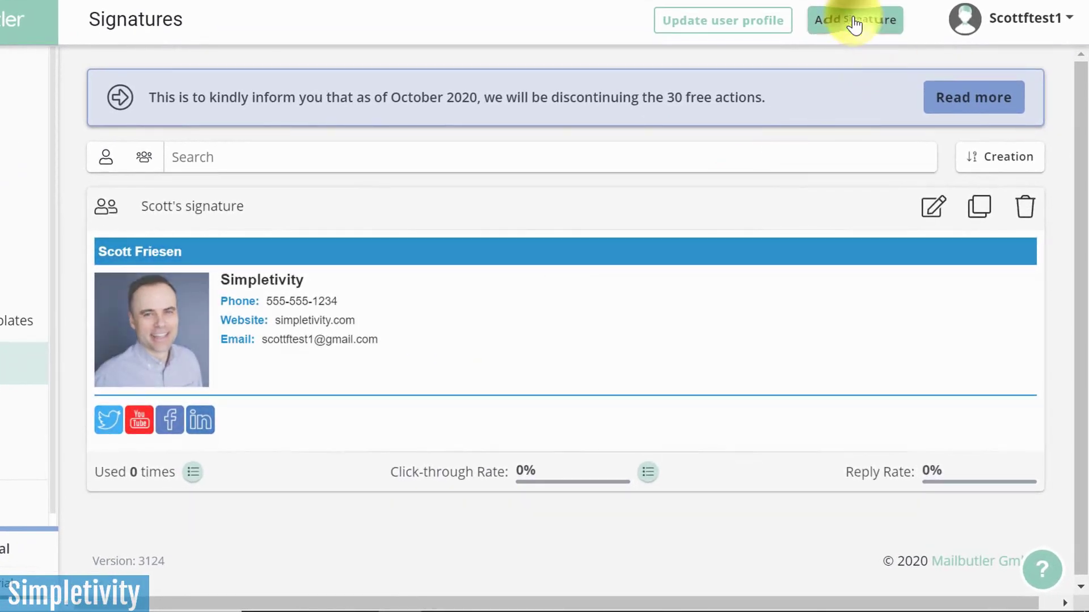
Step: Add a new signature on the current template with Facebook and YouTube social links
{"action": "left_click", "coordinate": [854, 24]}
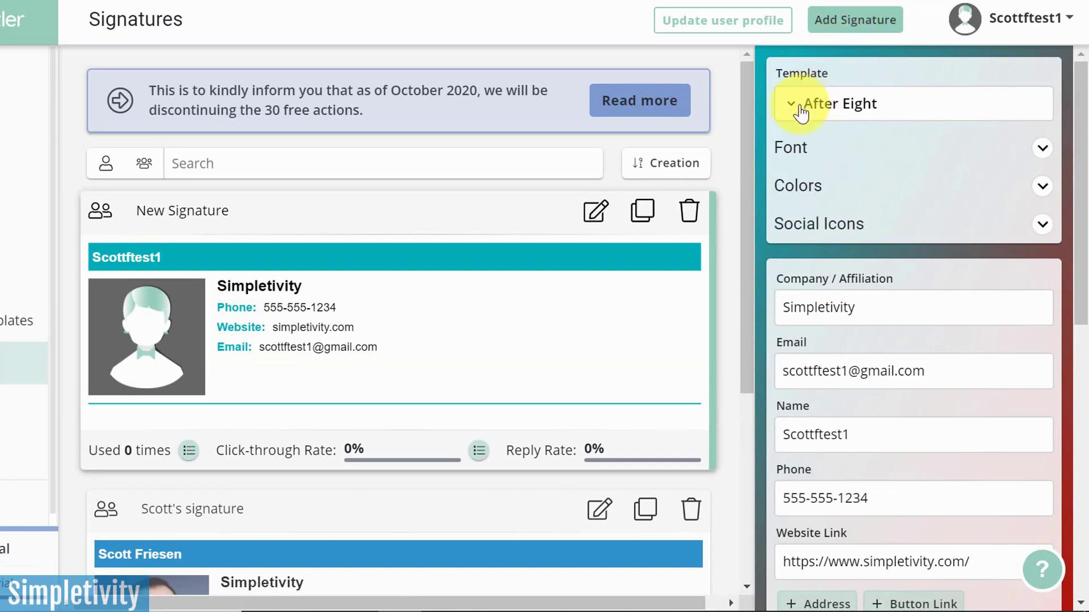
{"action": "left_click", "coordinate": [804, 106]}
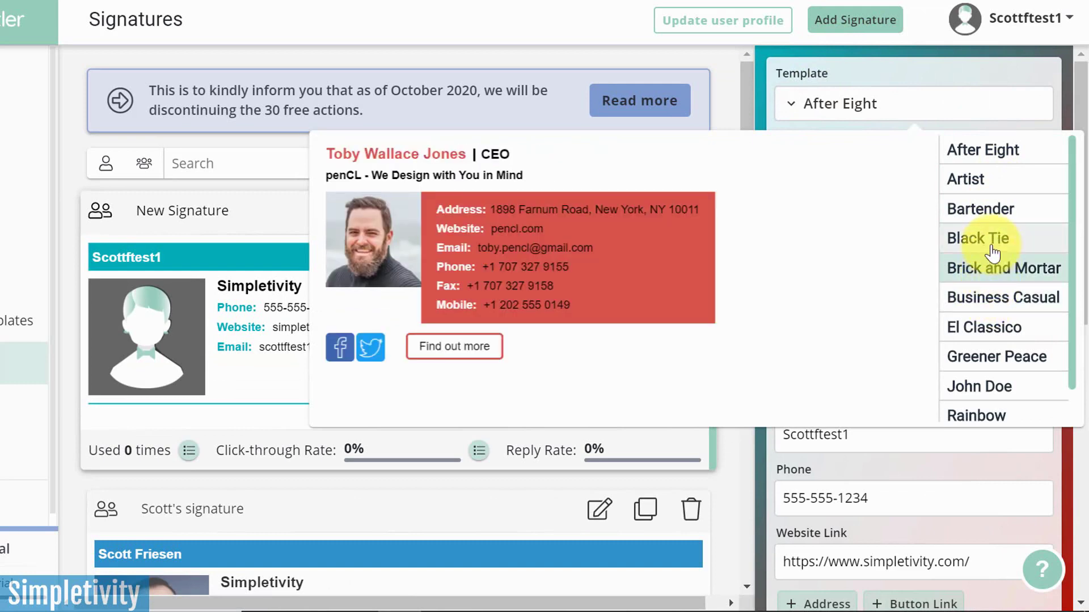
{"action": "left_click", "coordinate": [931, 78]}
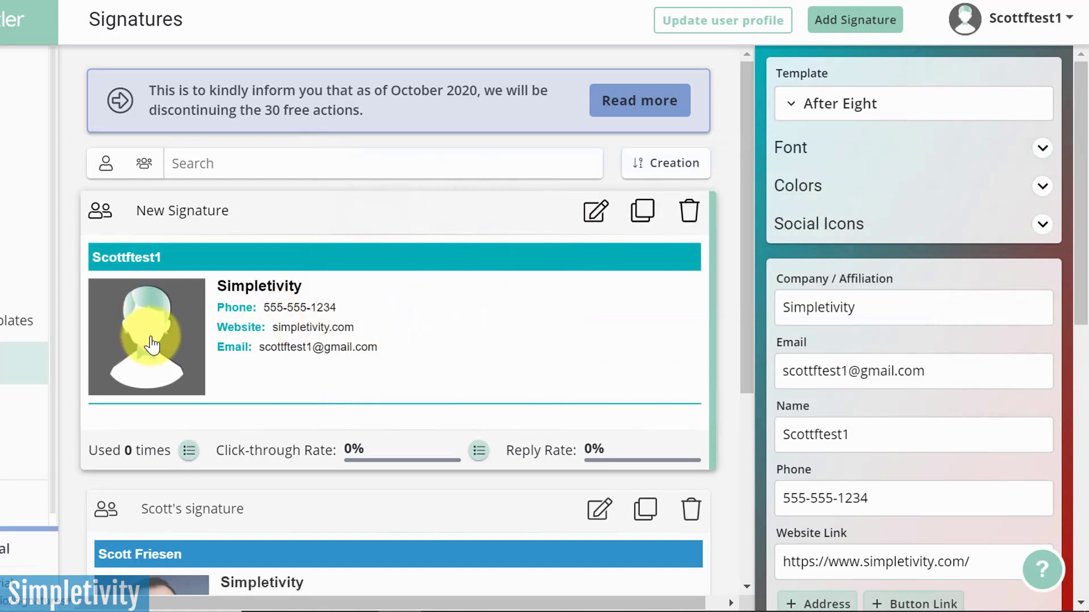
{"action": "scroll", "coordinate": [821, 352], "scroll_direction": "down", "scroll_amount": 5}
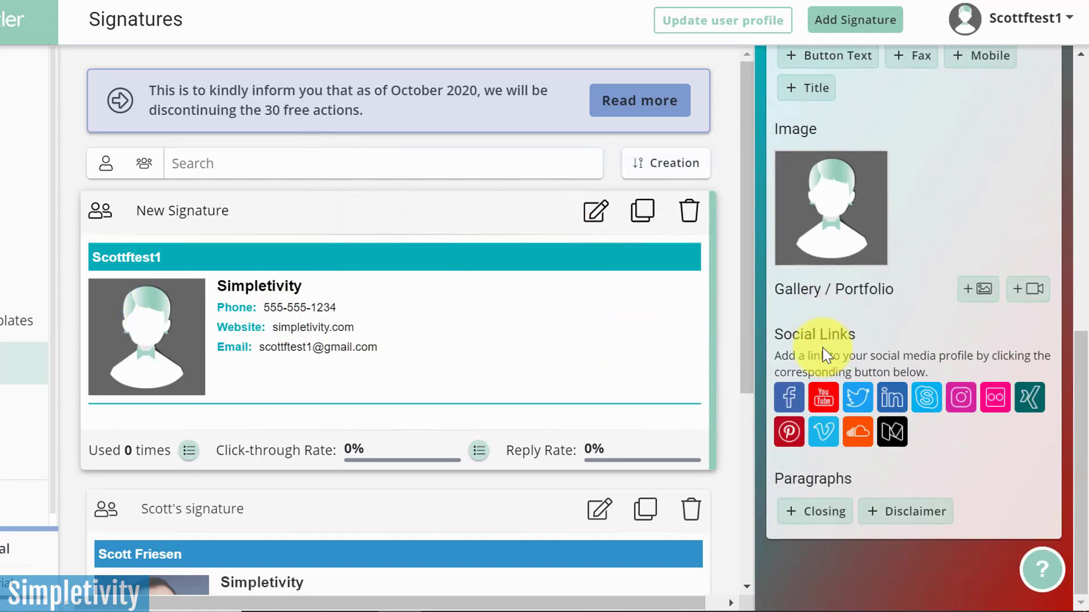
{"action": "left_click", "coordinate": [791, 410]}
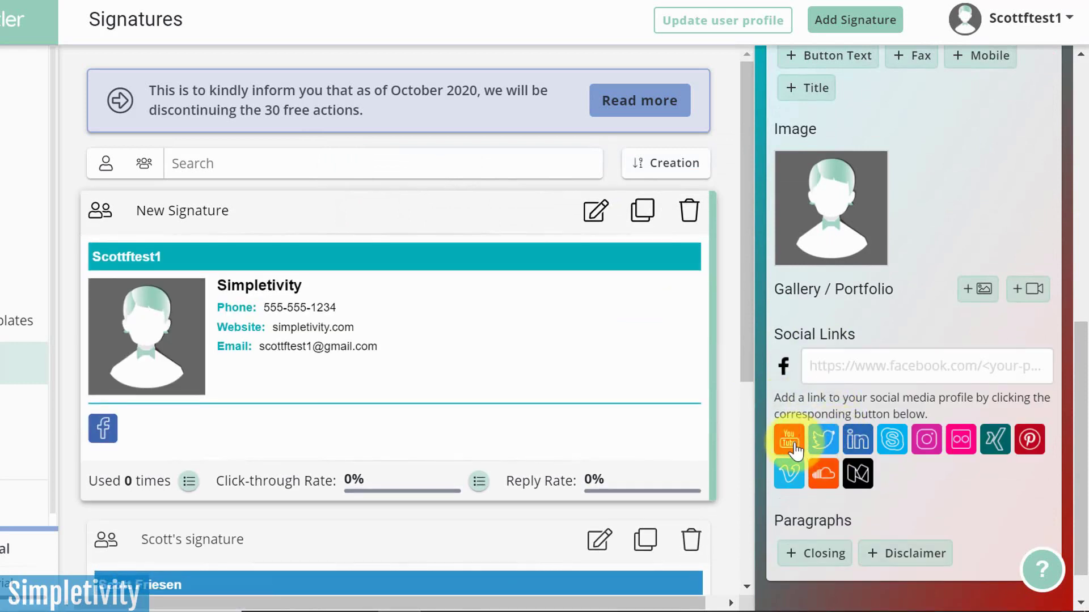
{"action": "left_click", "coordinate": [823, 439]}
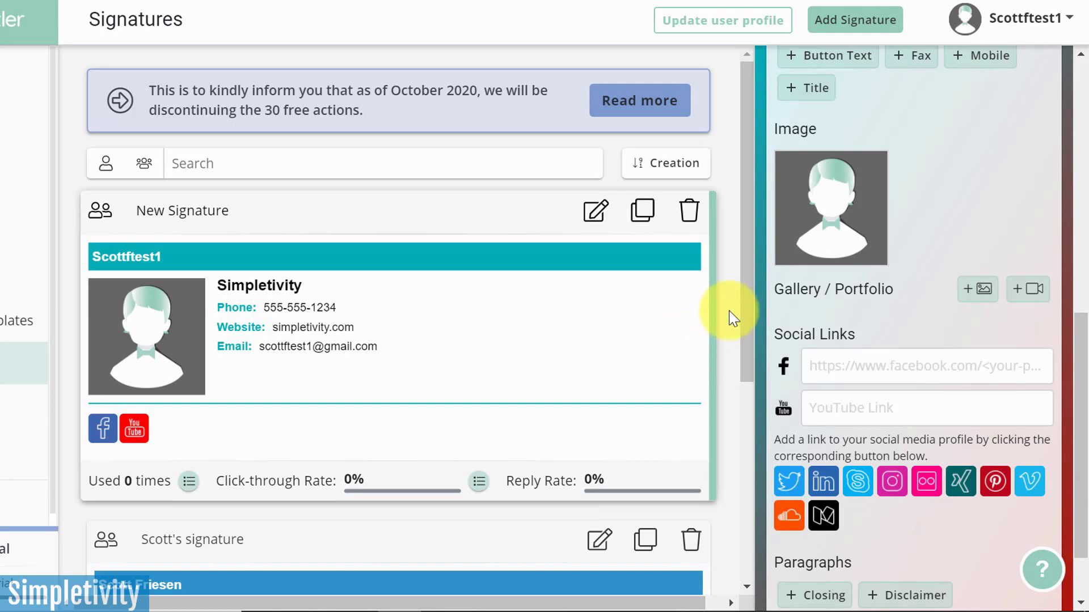
{"action": "scroll", "coordinate": [729, 319], "scroll_direction": "down", "scroll_amount": 3}
{"action": "scroll", "coordinate": [729, 318], "scroll_direction": "down", "scroll_amount": 1}
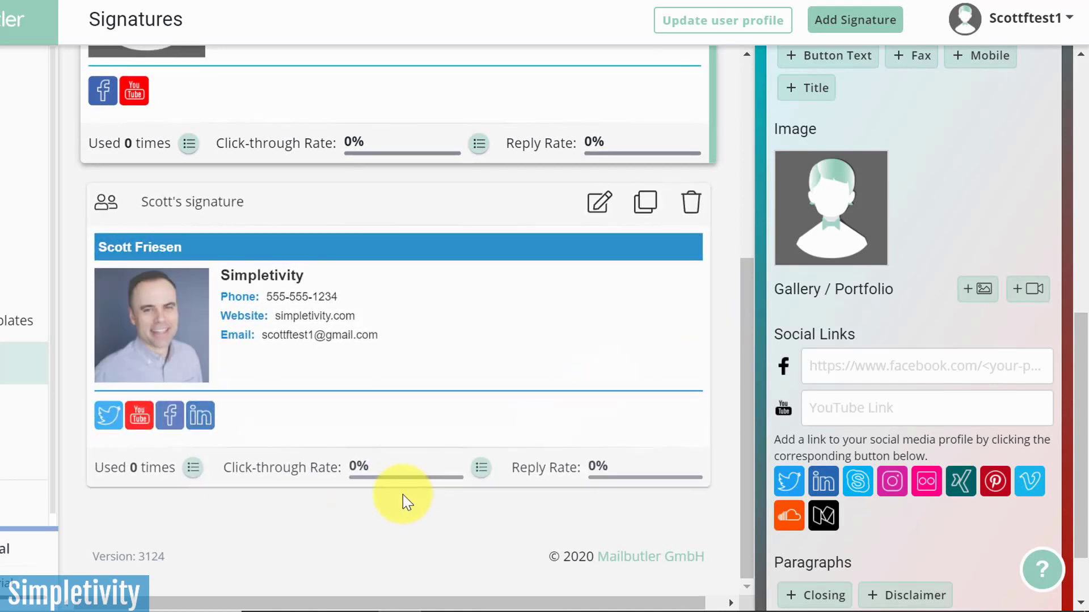
{"action": "mouse_move", "coordinate": [405, 479]}
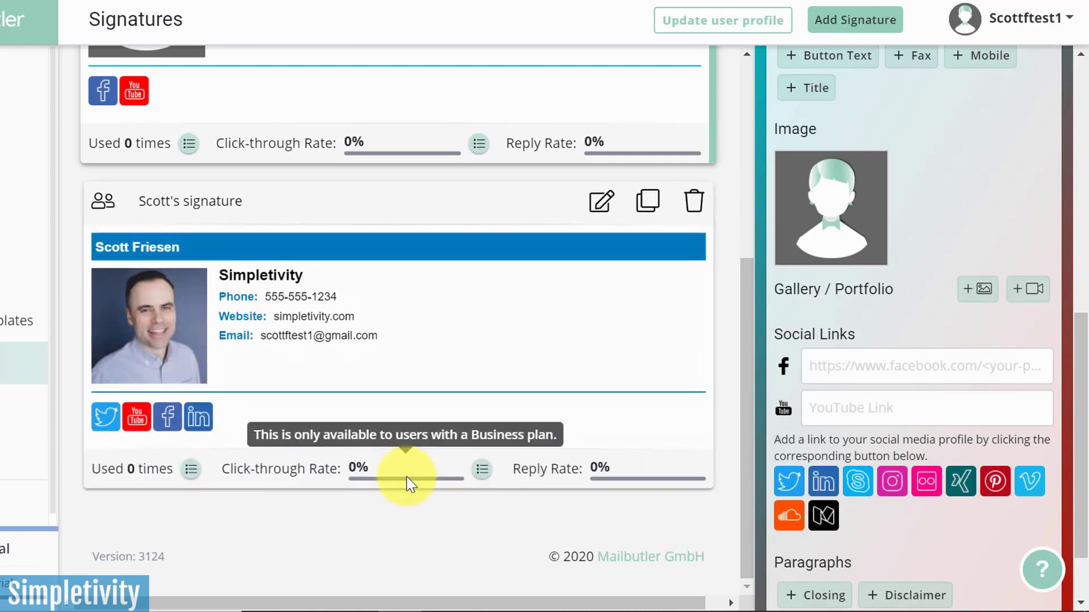
{"action": "scroll", "coordinate": [719, 366], "scroll_direction": "up", "scroll_amount": 1}
{"action": "scroll", "coordinate": [720, 365], "scroll_direction": "up", "scroll_amount": 4}
{"action": "scroll", "coordinate": [595, 212], "scroll_direction": "down", "scroll_amount": 4}
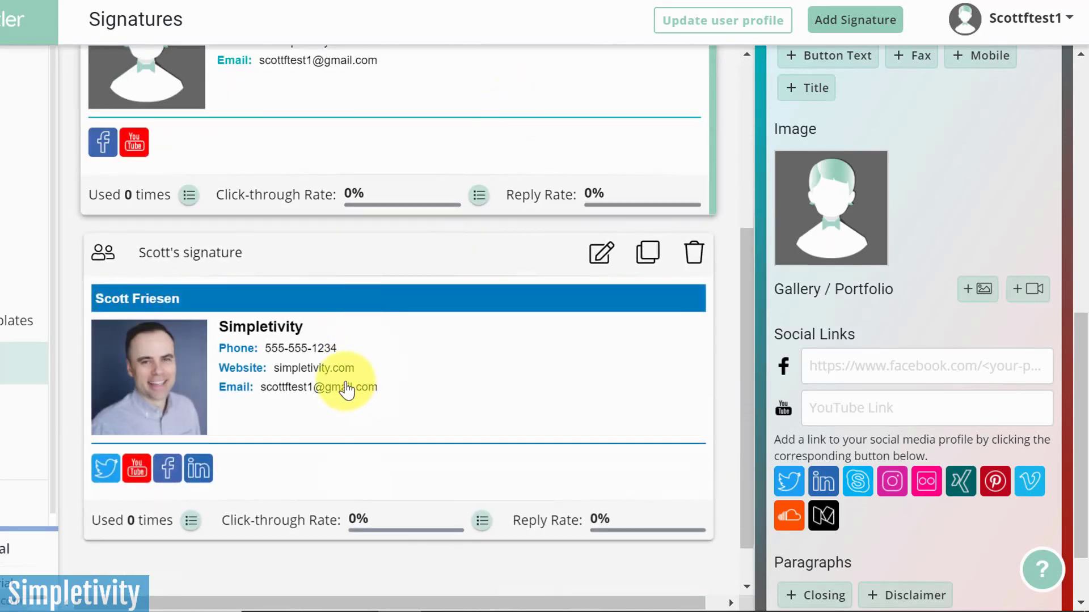
{"action": "scroll", "coordinate": [335, 408], "scroll_direction": "down", "scroll_amount": 1}
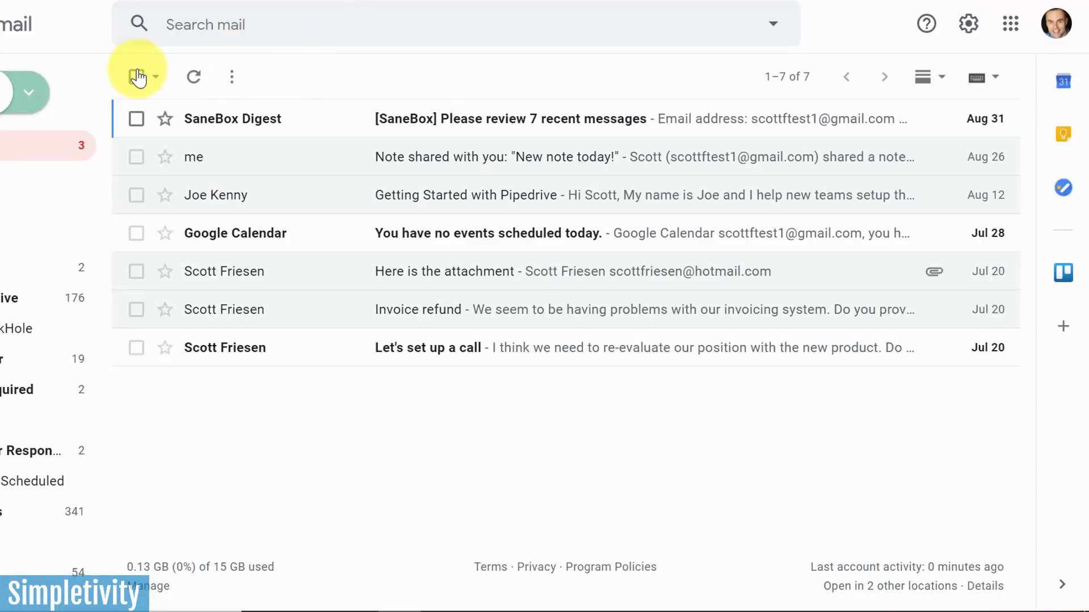
Step: In a new message, insert the original photo signature, then swap in the newly created one
{"action": "left_click", "coordinate": [25, 92]}
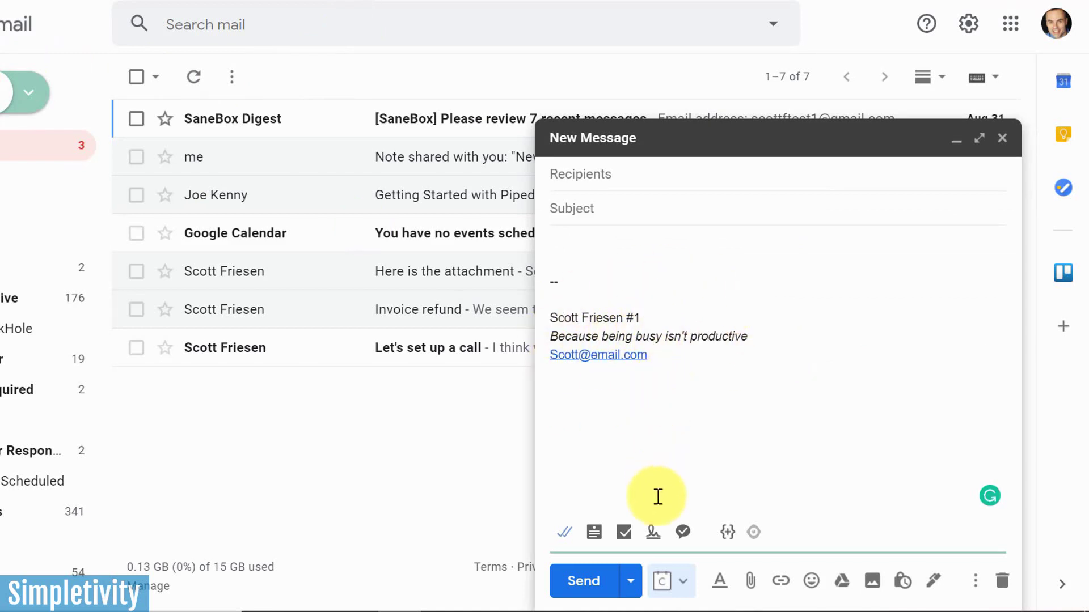
{"action": "left_click", "coordinate": [653, 533]}
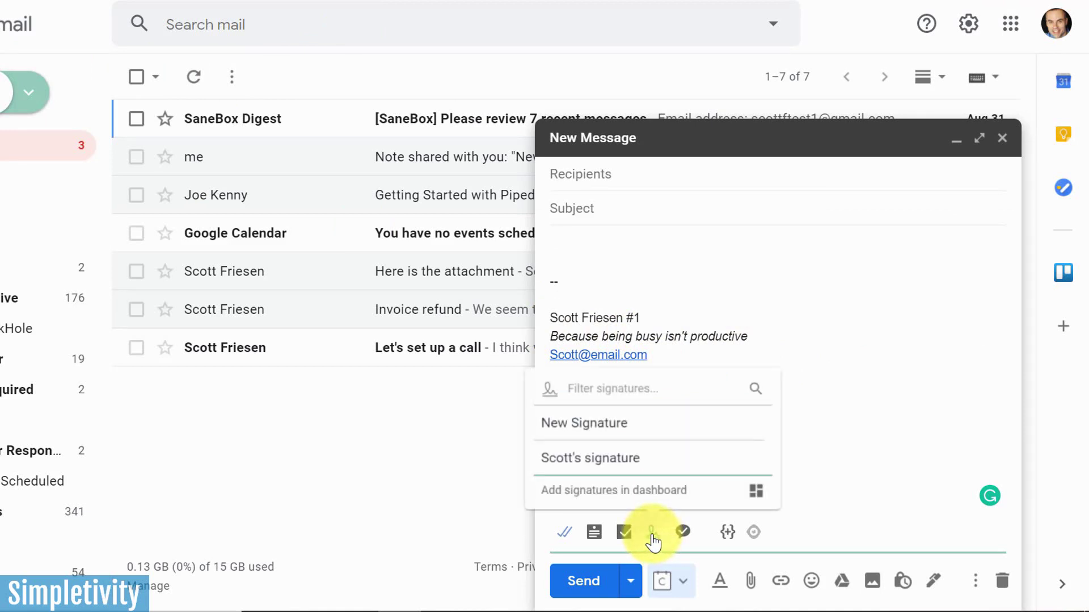
{"action": "left_click", "coordinate": [615, 462]}
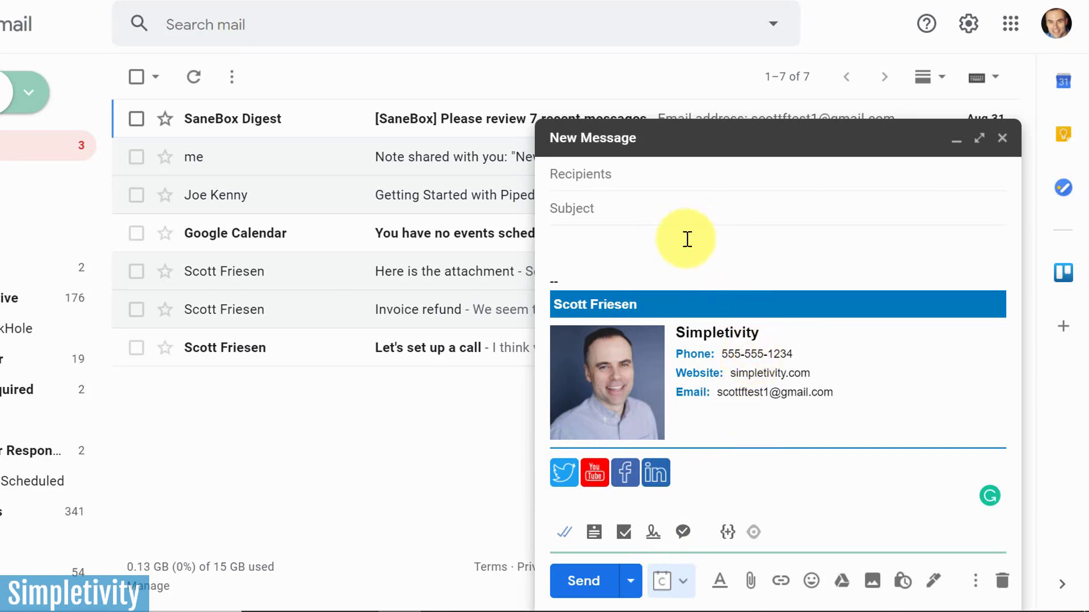
{"action": "left_click", "coordinate": [653, 533]}
{"action": "left_click", "coordinate": [639, 423]}
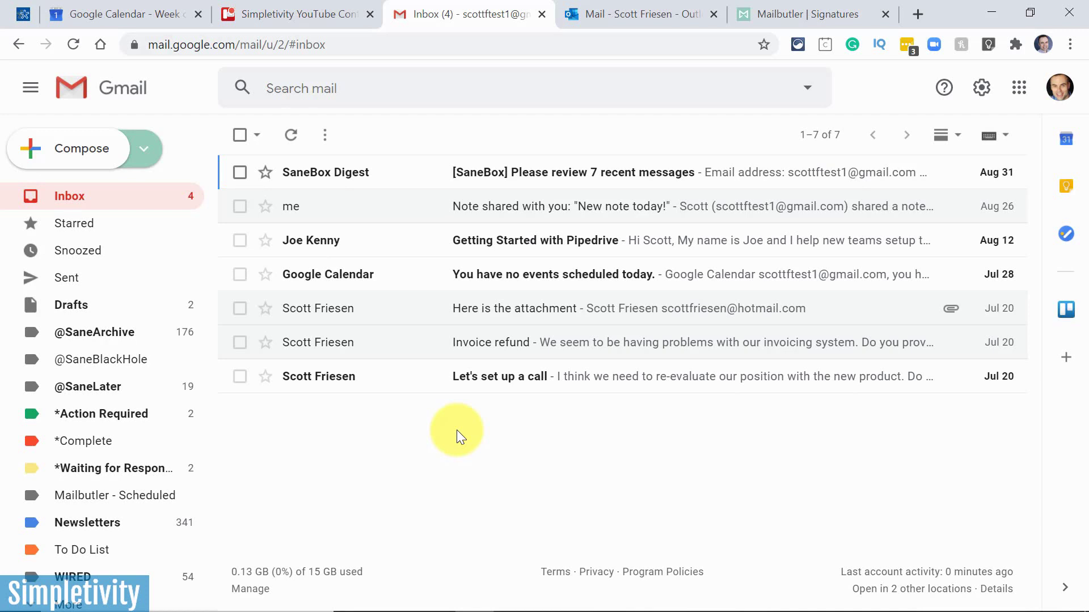
Step: Open Joe Kenny's 'Getting Started with Pipedrive' email from the inbox
{"action": "left_click", "coordinate": [374, 245]}
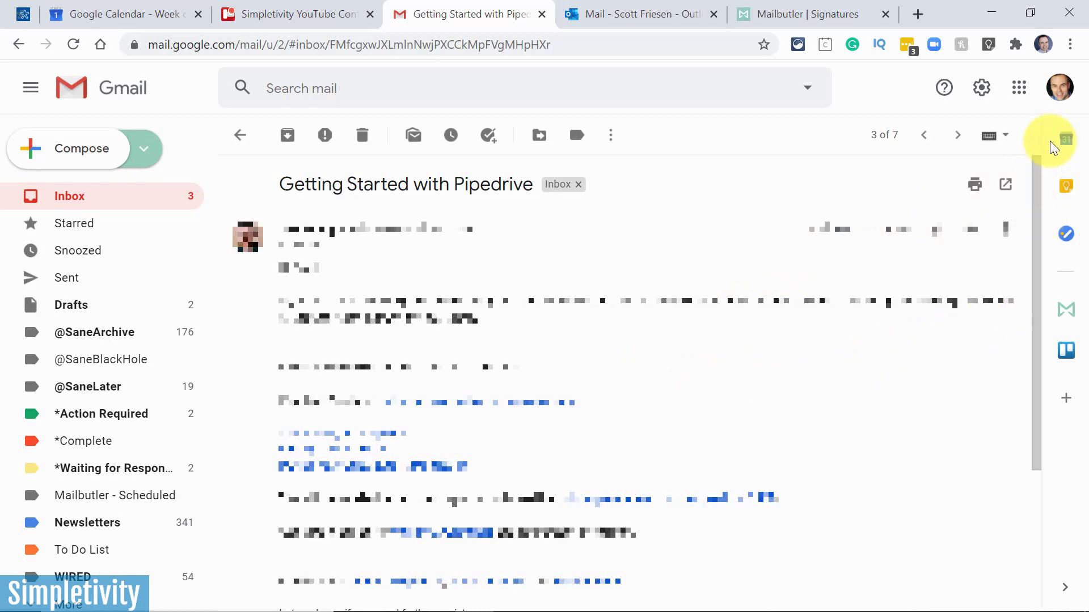
{"action": "left_click", "coordinate": [1063, 313]}
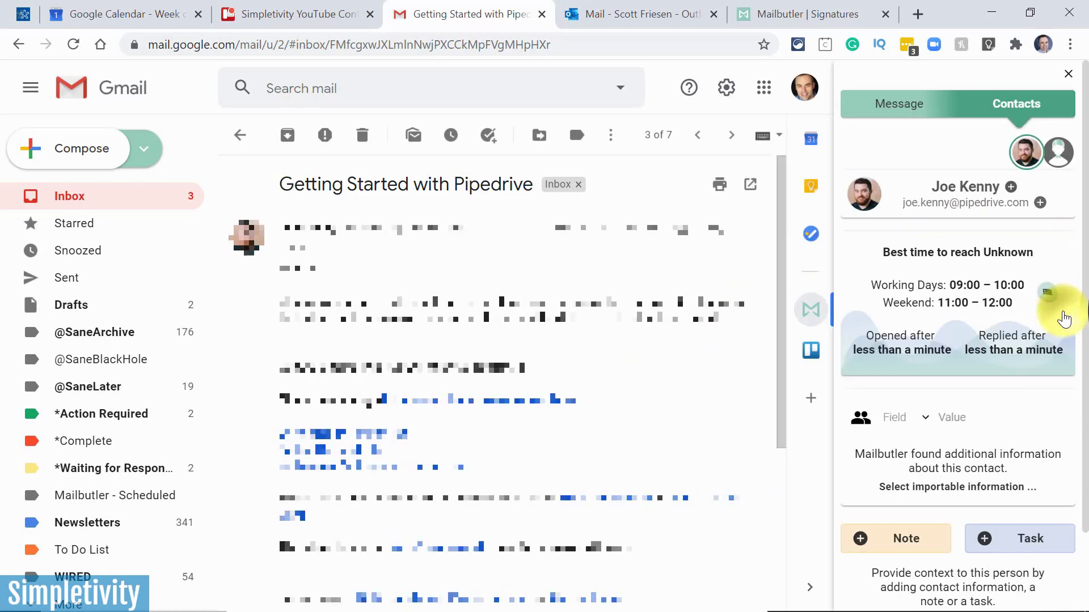